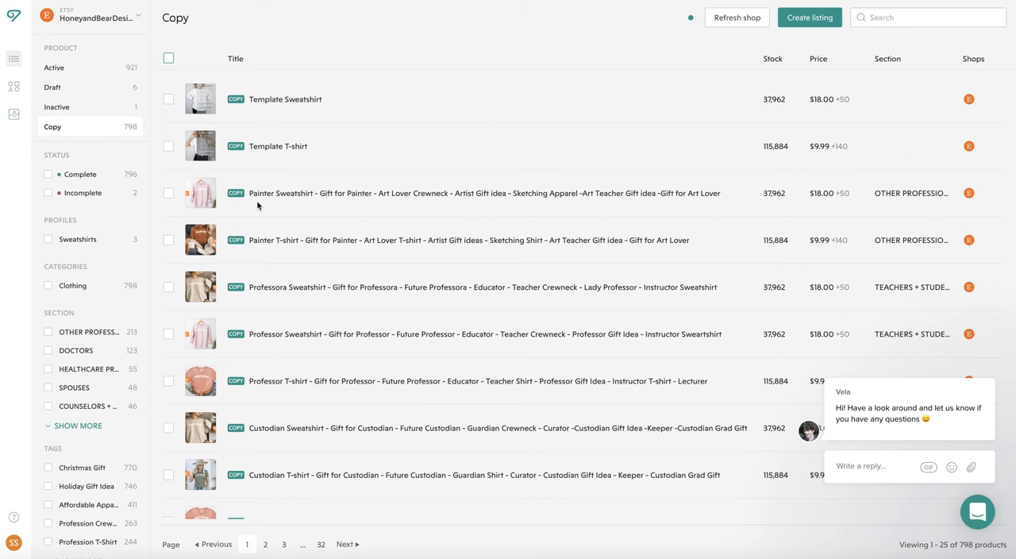
- Open the Painter Sweatshirt copy for editing and review its title, tags and SKUs
{"action": "left_click", "coordinate": [169, 193]}
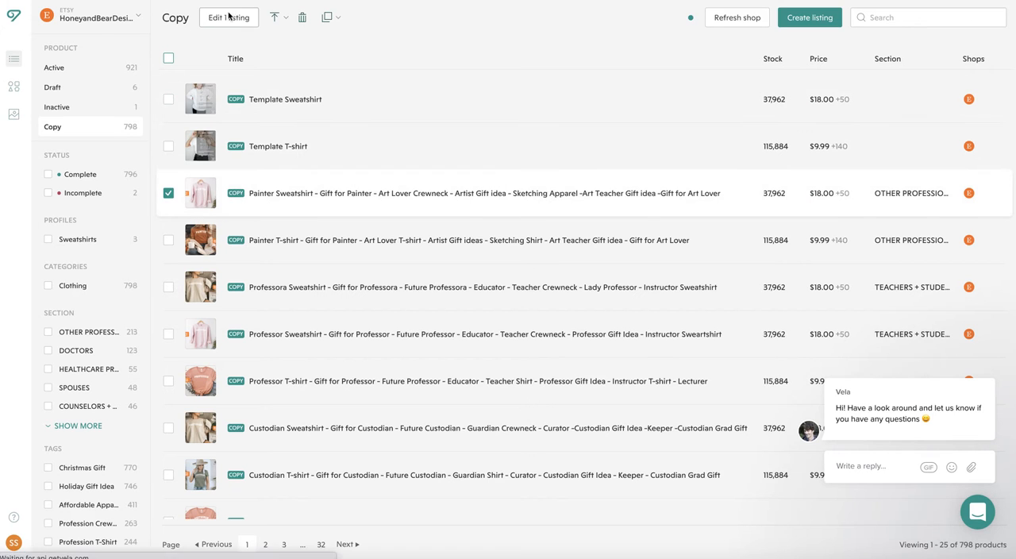
{"action": "left_click", "coordinate": [229, 17]}
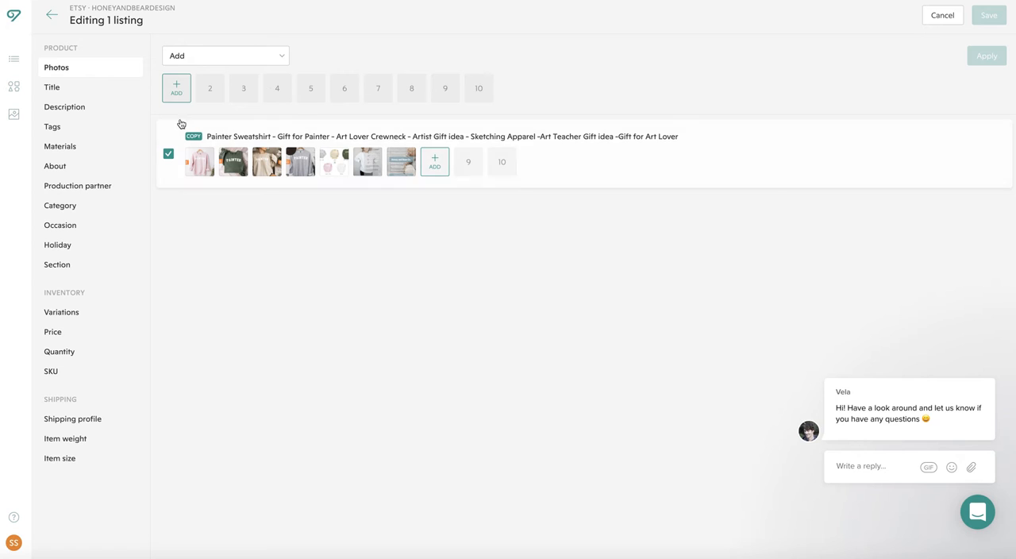
{"action": "left_click", "coordinate": [77, 86]}
{"action": "left_click", "coordinate": [57, 125]}
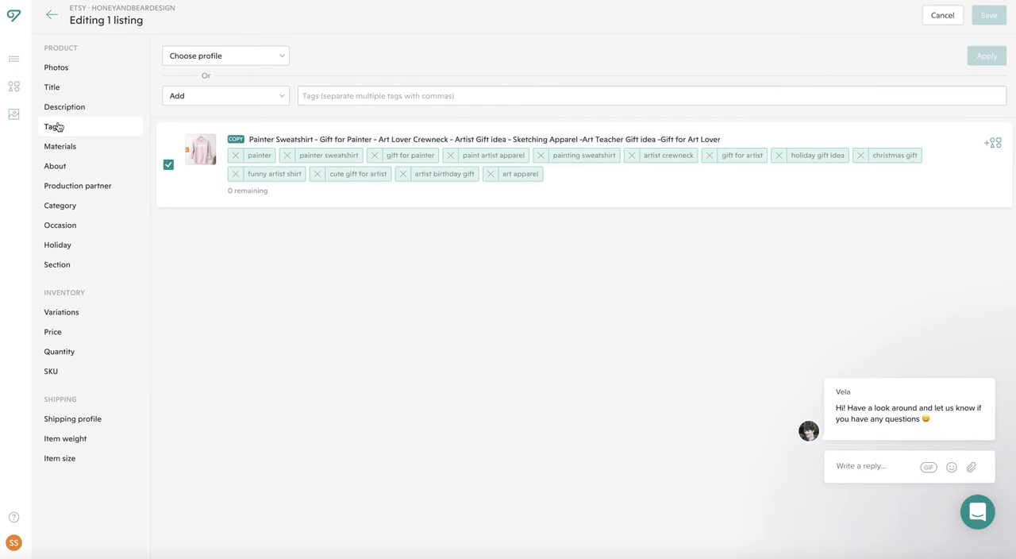
{"action": "left_click", "coordinate": [65, 374]}
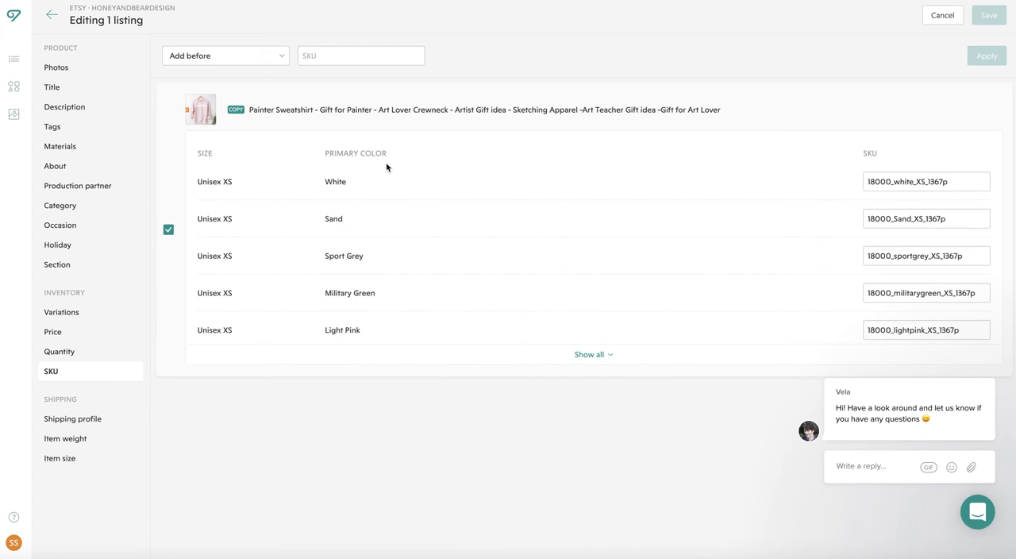
- Apply the Sweatshirts profile to the Painter Sweatshirt copy's variations, save the listing and return to the list of copies
{"action": "left_click", "coordinate": [62, 314]}
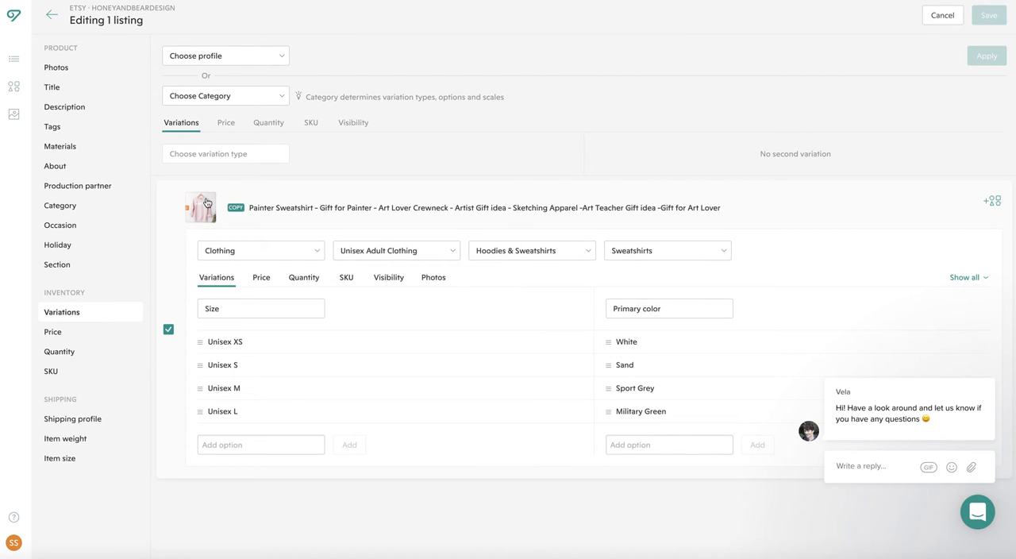
{"action": "left_click", "coordinate": [212, 57]}
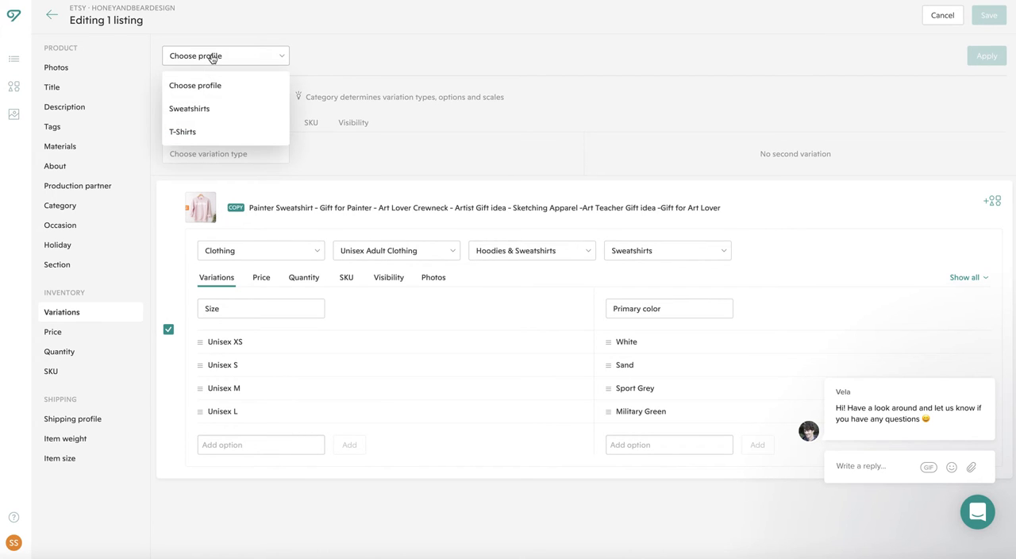
{"action": "left_click", "coordinate": [195, 109]}
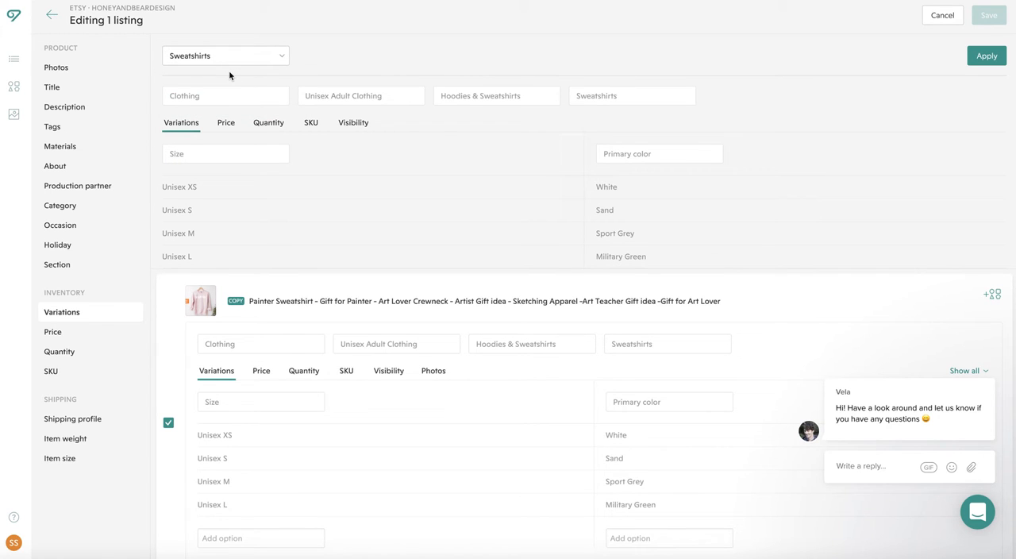
{"action": "scroll", "coordinate": [199, 371], "scroll_direction": "down", "scroll_amount": 1}
{"action": "scroll", "coordinate": [199, 370], "scroll_direction": "up", "scroll_amount": 1}
{"action": "left_click", "coordinate": [987, 56]}
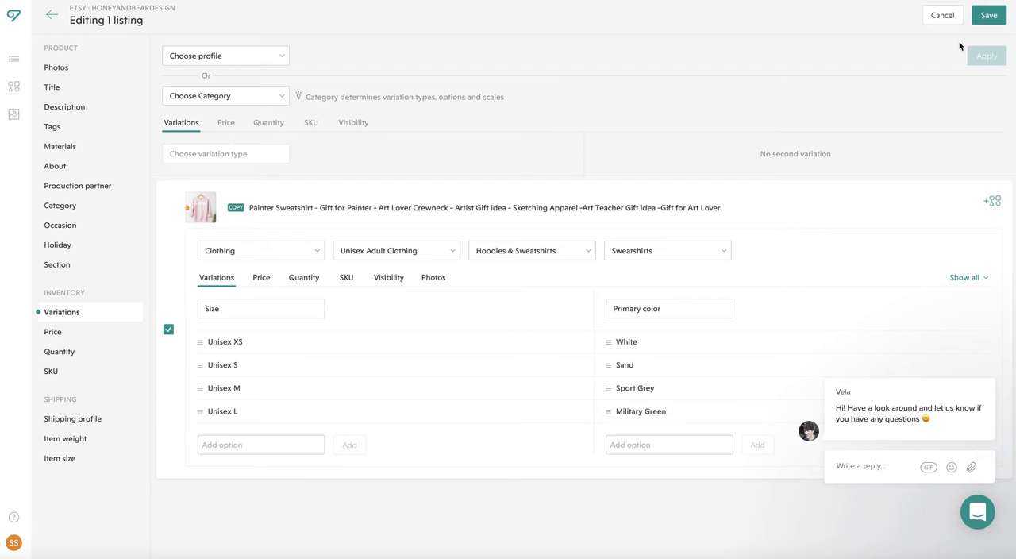
{"action": "left_click", "coordinate": [995, 15]}
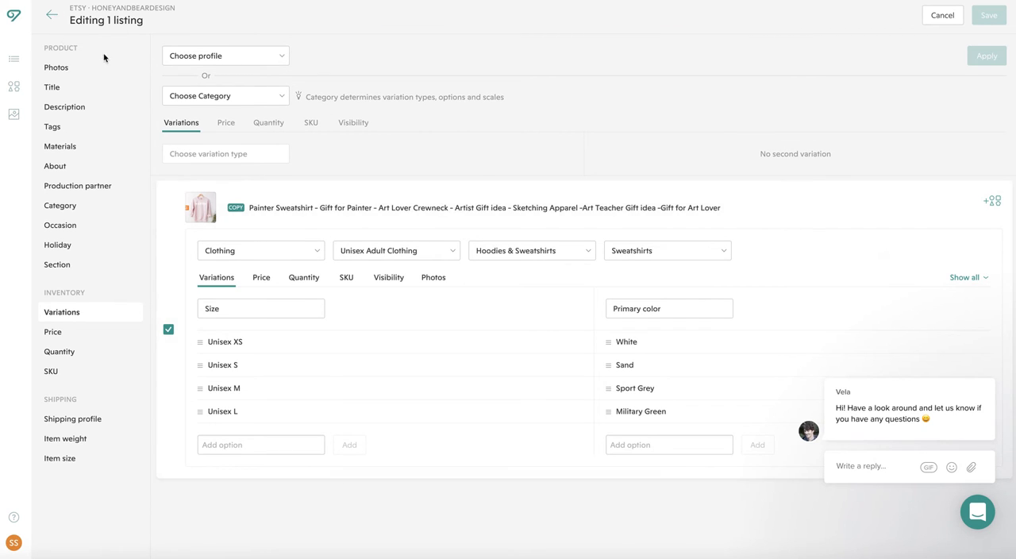
{"action": "left_click", "coordinate": [51, 15]}
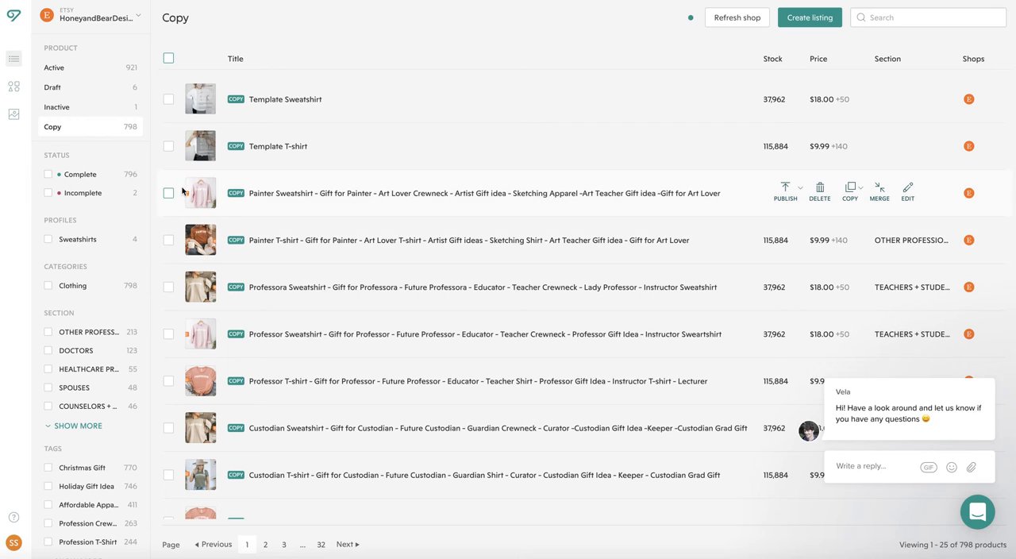
- Publish the Painter Sweatshirt copy as a new Etsy listing
{"action": "left_click", "coordinate": [168, 194]}
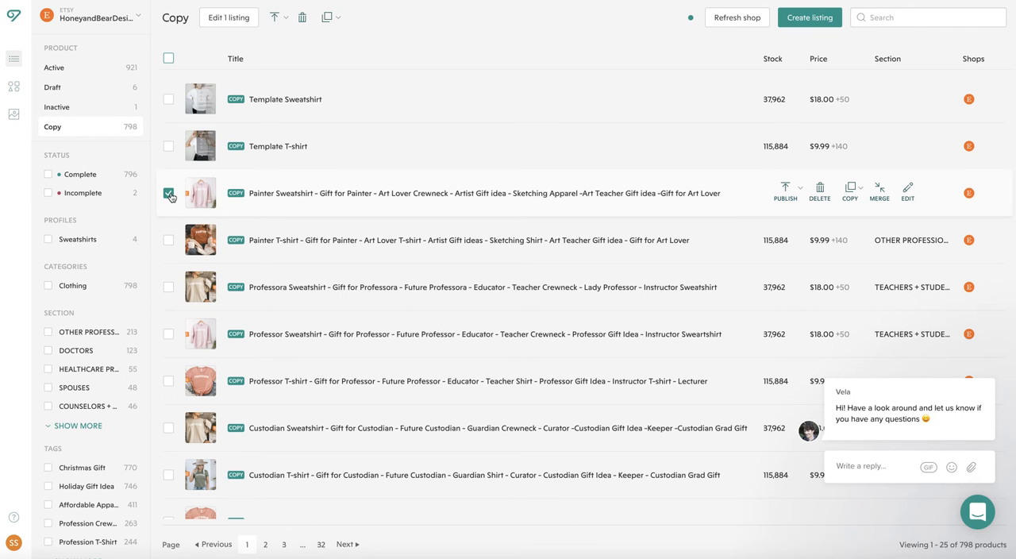
{"action": "left_click", "coordinate": [276, 19]}
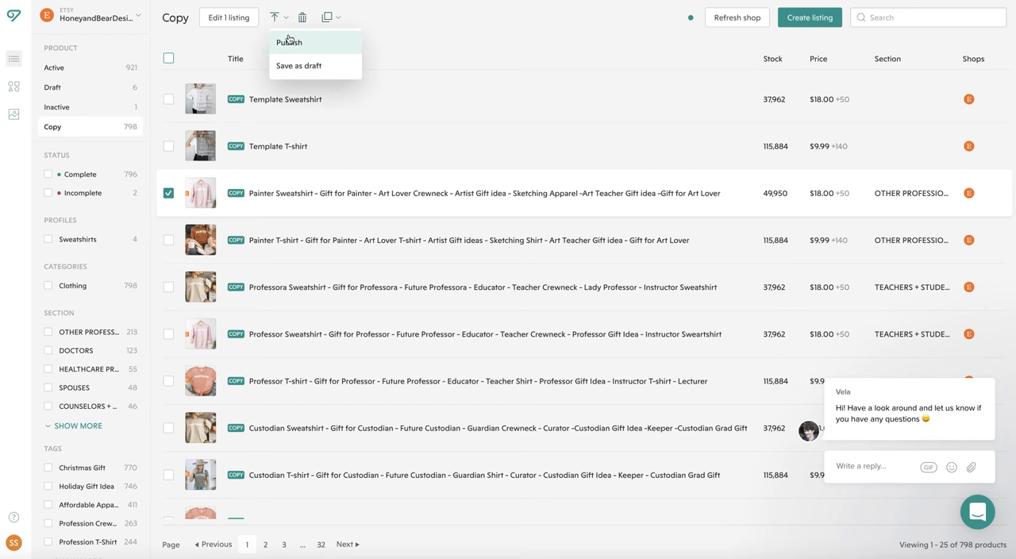
{"action": "left_click", "coordinate": [289, 42]}
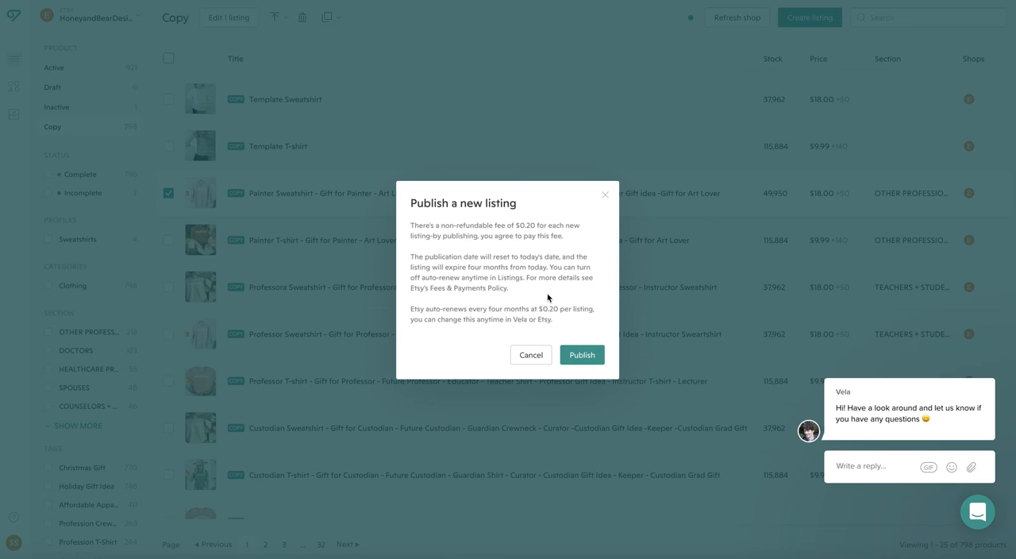
{"action": "left_click", "coordinate": [590, 355]}
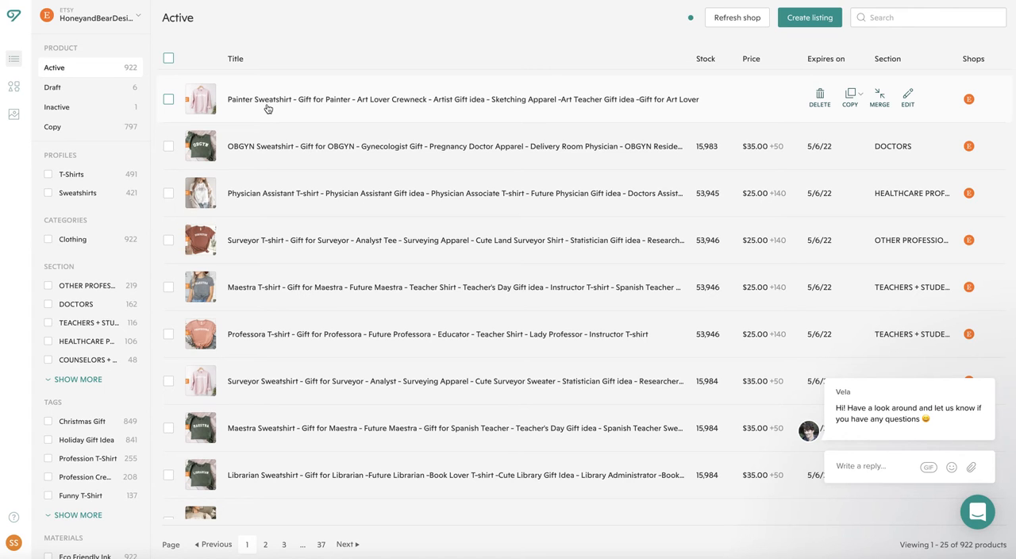
- Open the Painter, Professor and Custodian T-shirt copies together for bulk editing
{"action": "left_click", "coordinate": [129, 125]}
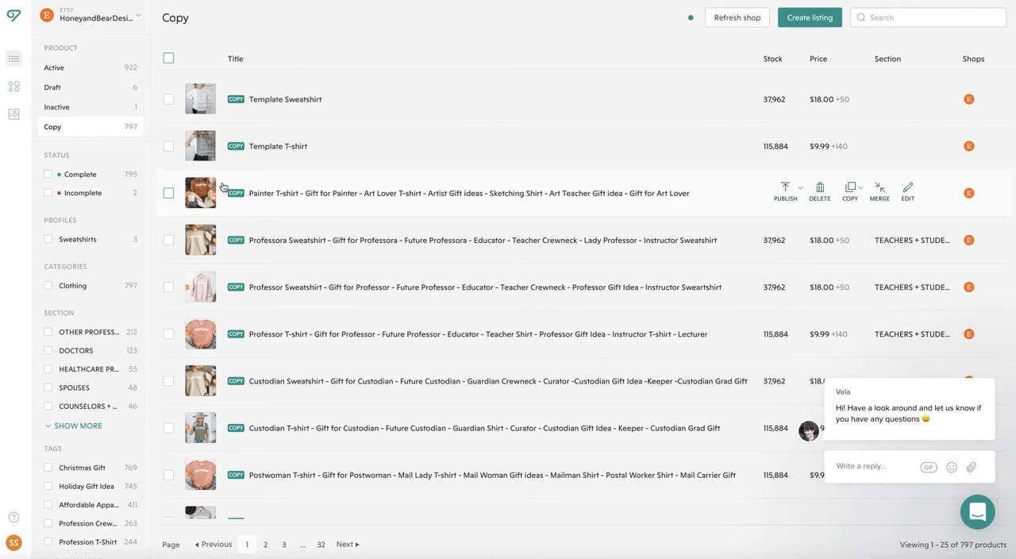
{"action": "left_click", "coordinate": [168, 193]}
{"action": "left_click", "coordinate": [169, 336]}
{"action": "left_click", "coordinate": [168, 431]}
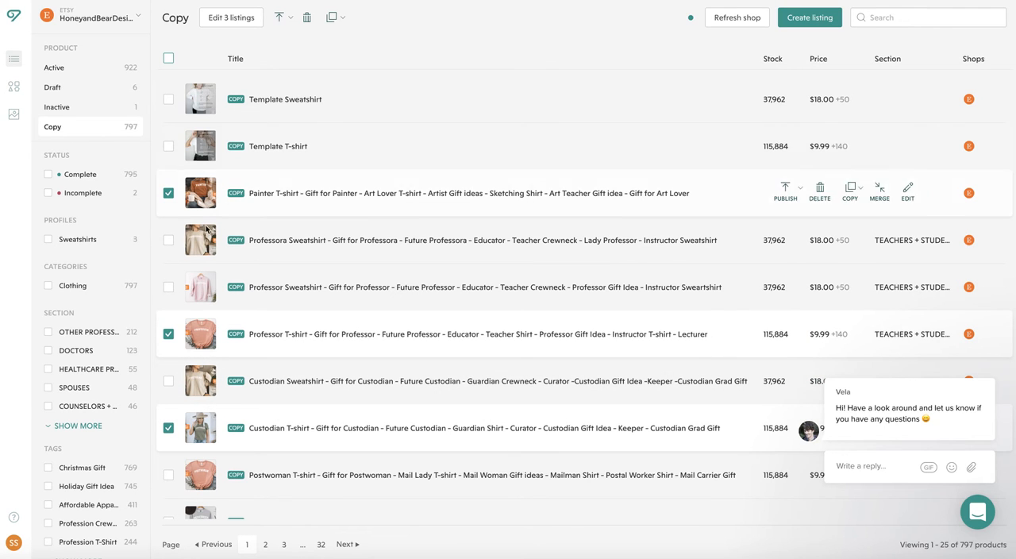
{"action": "left_click", "coordinate": [228, 18]}
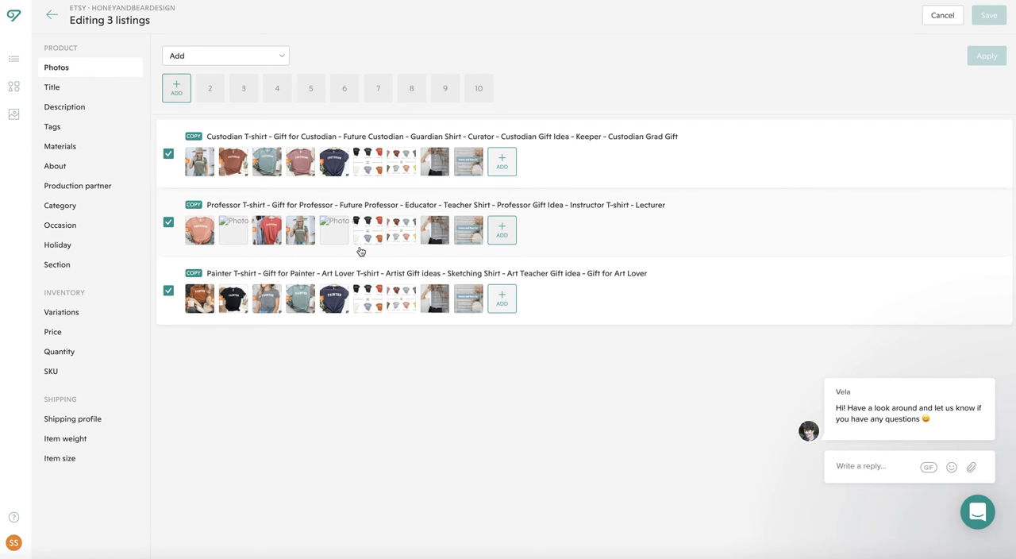
- Look over the photos and variation settings of the three T-shirt copies
{"action": "mouse_move", "coordinate": [273, 233]}
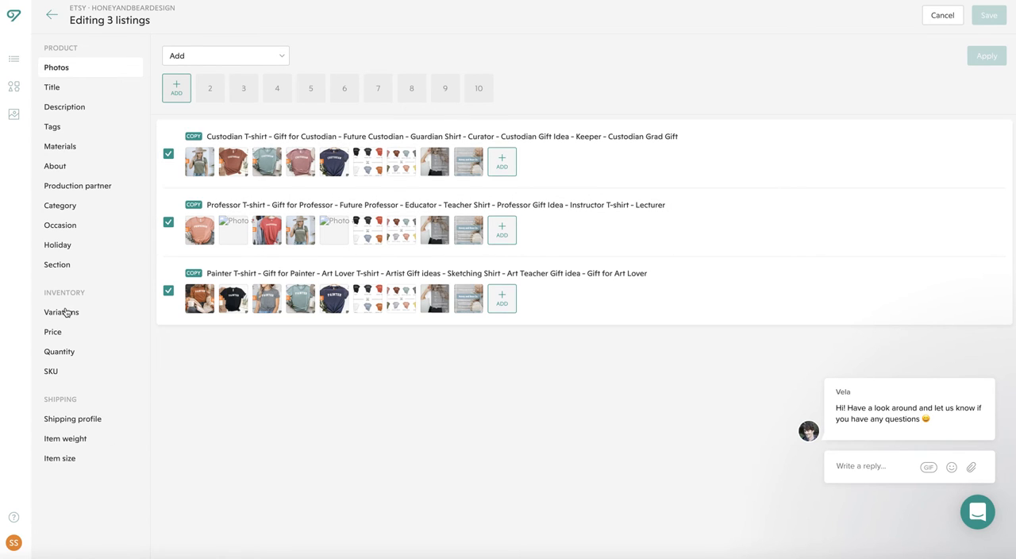
{"action": "mouse_move", "coordinate": [242, 228]}
{"action": "left_click", "coordinate": [60, 313]}
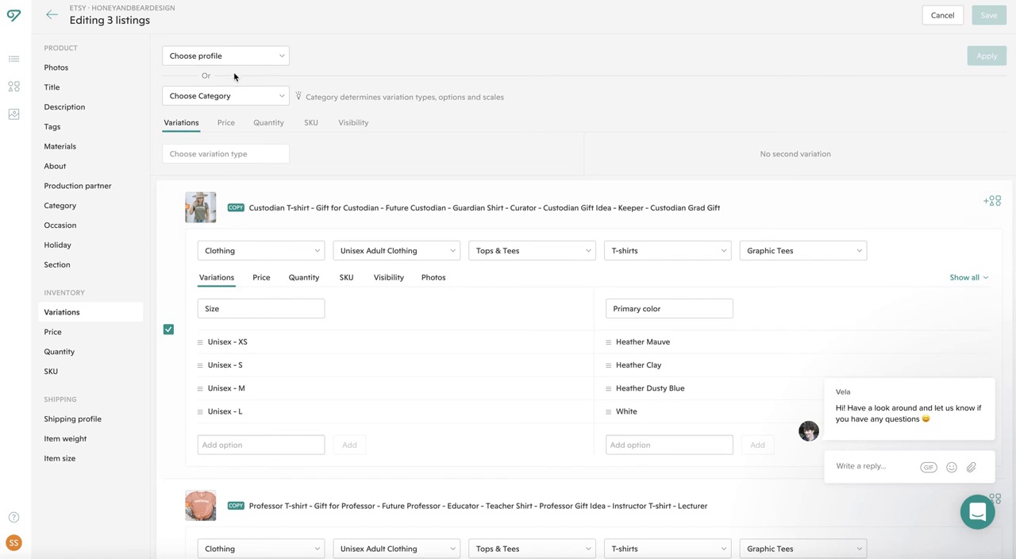
{"action": "left_click", "coordinate": [56, 68]}
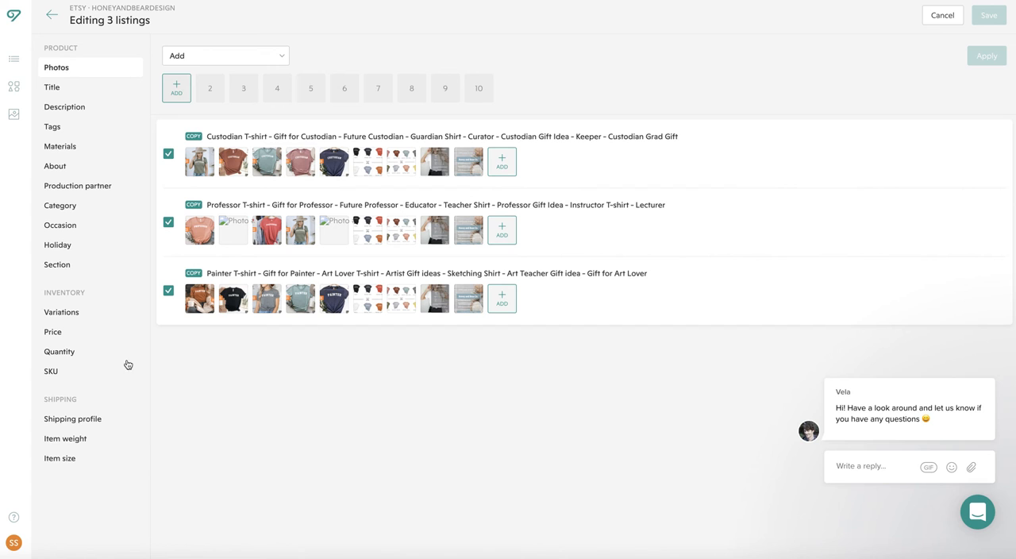
- Compare the size and primary color variations across the three T-shirt copies and leave the bulk editor without changes
{"action": "left_click", "coordinate": [68, 312]}
{"action": "scroll", "coordinate": [199, 372], "scroll_direction": "down", "scroll_amount": 1}
{"action": "scroll", "coordinate": [197, 376], "scroll_direction": "up", "scroll_amount": 1}
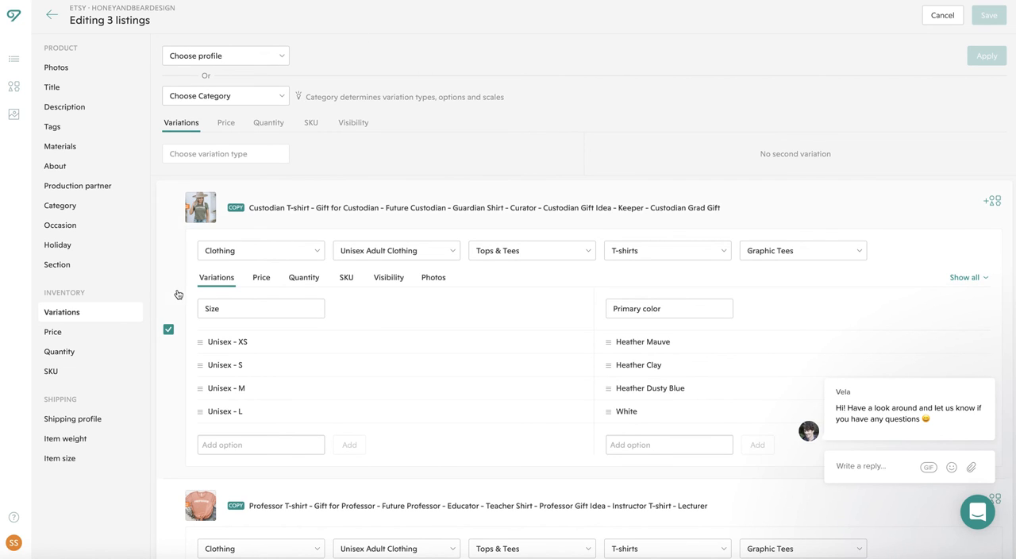
{"action": "scroll", "coordinate": [179, 277], "scroll_direction": "down", "scroll_amount": 1}
{"action": "scroll", "coordinate": [178, 275], "scroll_direction": "up", "scroll_amount": 1}
{"action": "scroll", "coordinate": [183, 280], "scroll_direction": "down", "scroll_amount": 6}
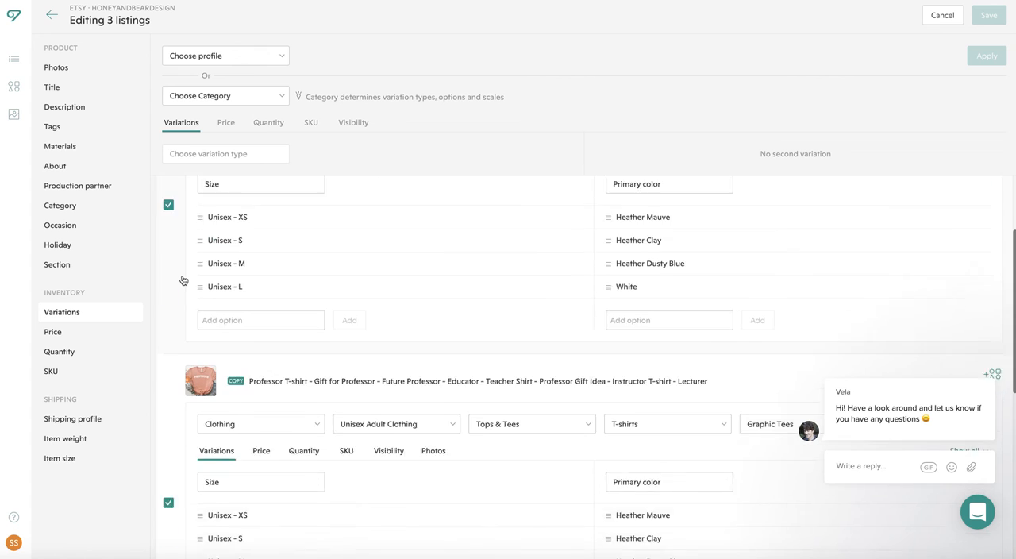
{"action": "scroll", "coordinate": [183, 280], "scroll_direction": "down", "scroll_amount": 7}
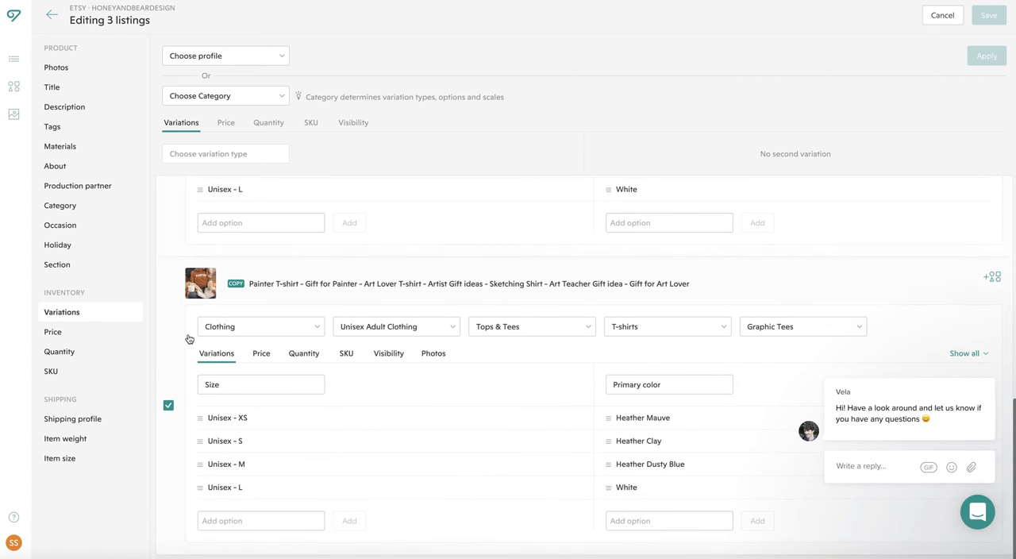
{"action": "scroll", "coordinate": [183, 342], "scroll_direction": "up", "scroll_amount": 13}
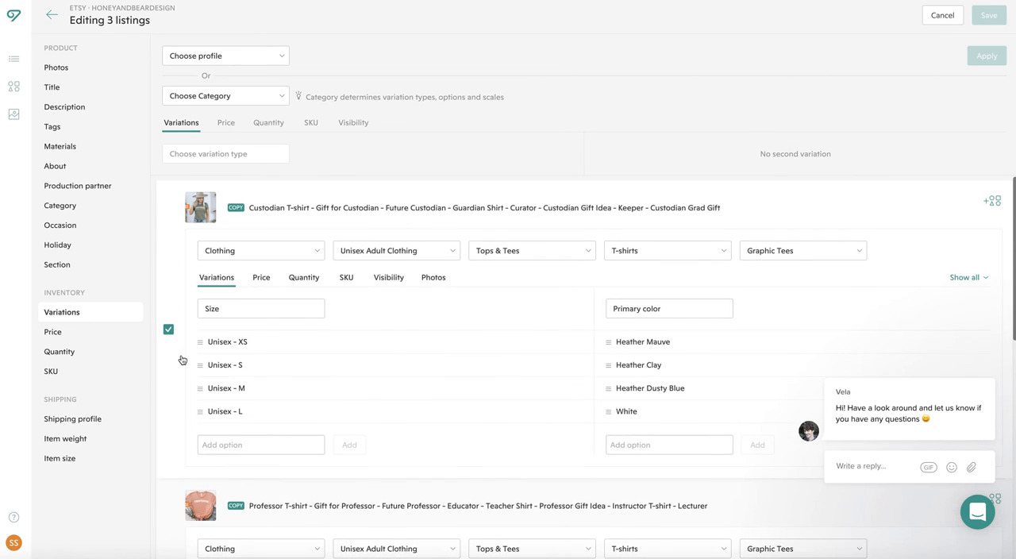
{"action": "scroll", "coordinate": [183, 286], "scroll_direction": "down", "scroll_amount": 1}
{"action": "scroll", "coordinate": [197, 222], "scroll_direction": "up", "scroll_amount": 1}
{"action": "left_click", "coordinate": [51, 13]}
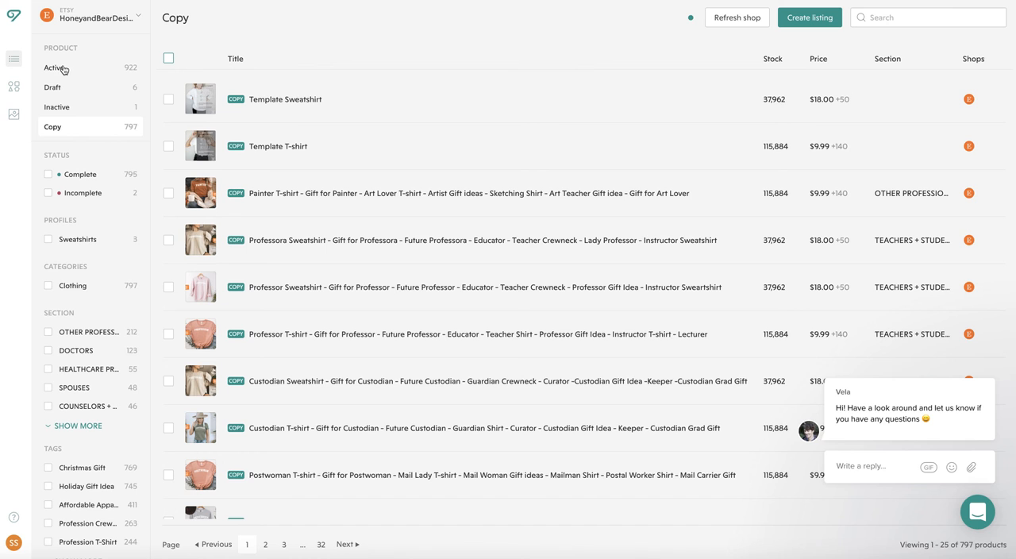
- Open the active Painter Sweatshirt, OBGYN Sweatshirt, Professora T-shirt and Maestra T-shirt listings together for bulk editing
{"action": "left_click", "coordinate": [106, 73]}
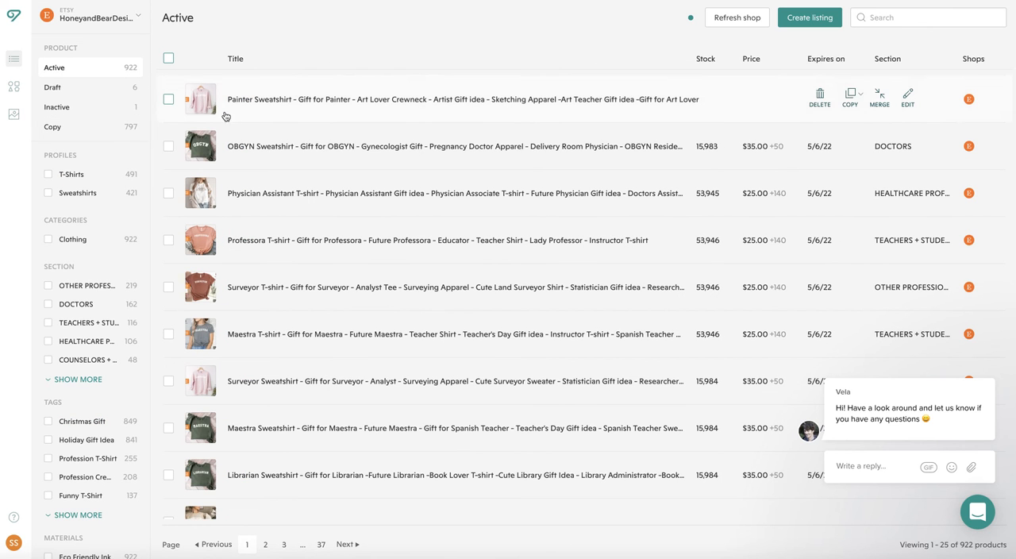
{"action": "scroll", "coordinate": [266, 158], "scroll_direction": "down", "scroll_amount": 1}
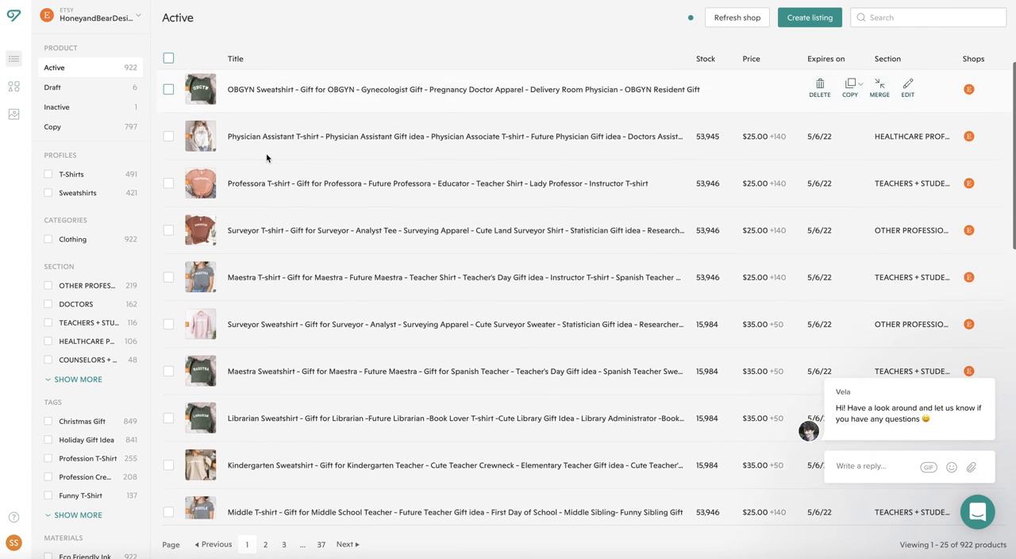
{"action": "scroll", "coordinate": [266, 158], "scroll_direction": "up", "scroll_amount": 1}
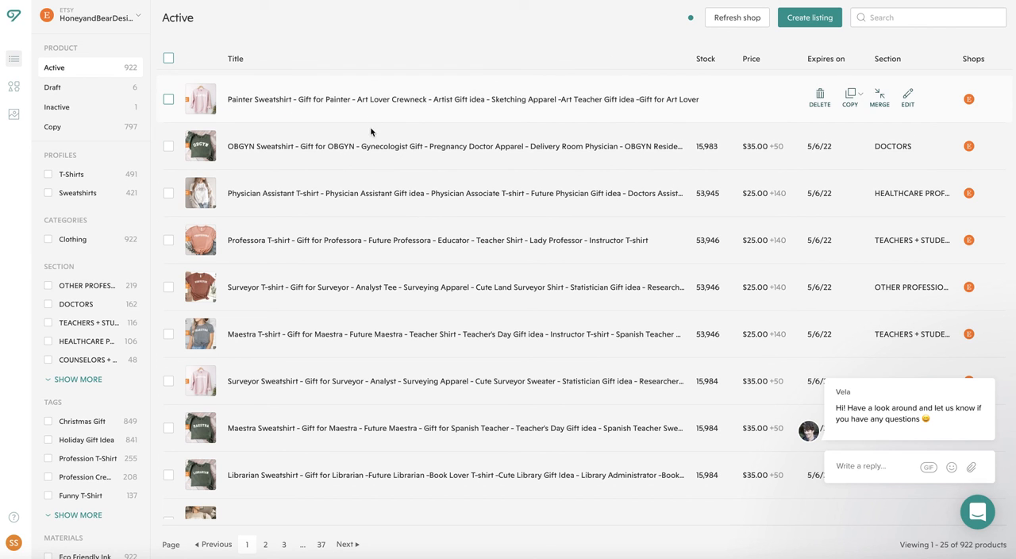
{"action": "left_click", "coordinate": [169, 99]}
{"action": "left_click", "coordinate": [169, 146]}
{"action": "left_click", "coordinate": [168, 239]}
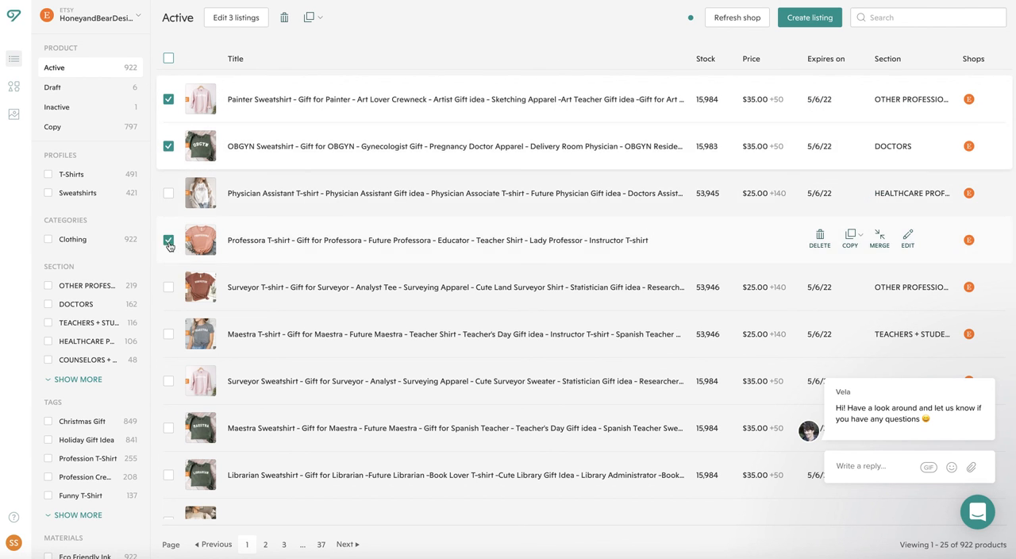
{"action": "left_click", "coordinate": [168, 333]}
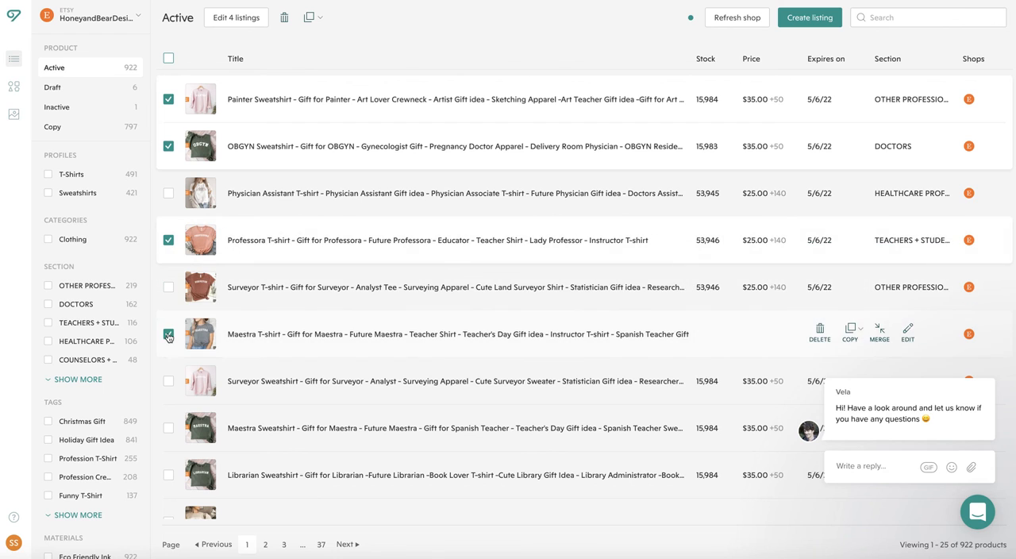
{"action": "left_click", "coordinate": [229, 21]}
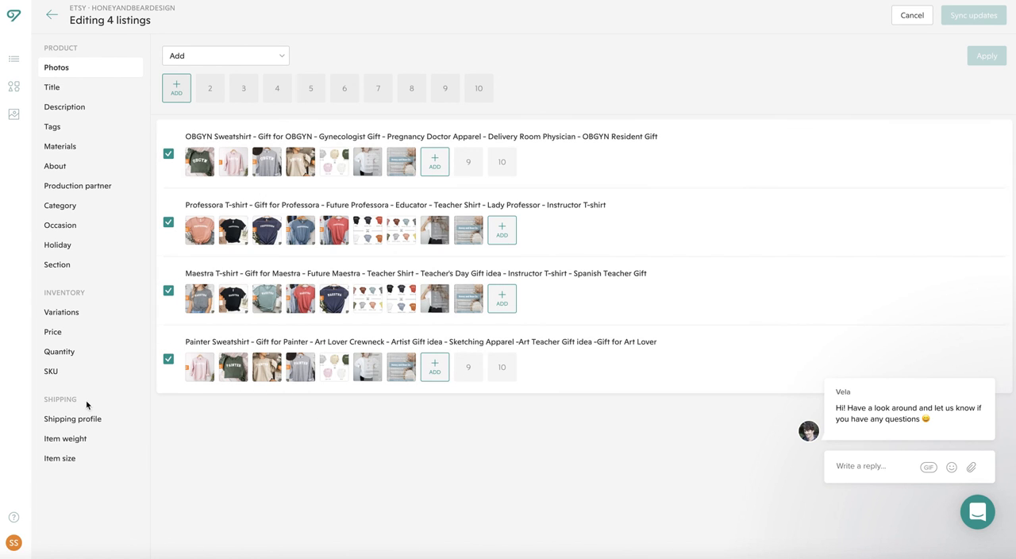
- Review the SKUs of the four active listings by size and color, and return to the active listings
{"action": "left_click", "coordinate": [94, 369]}
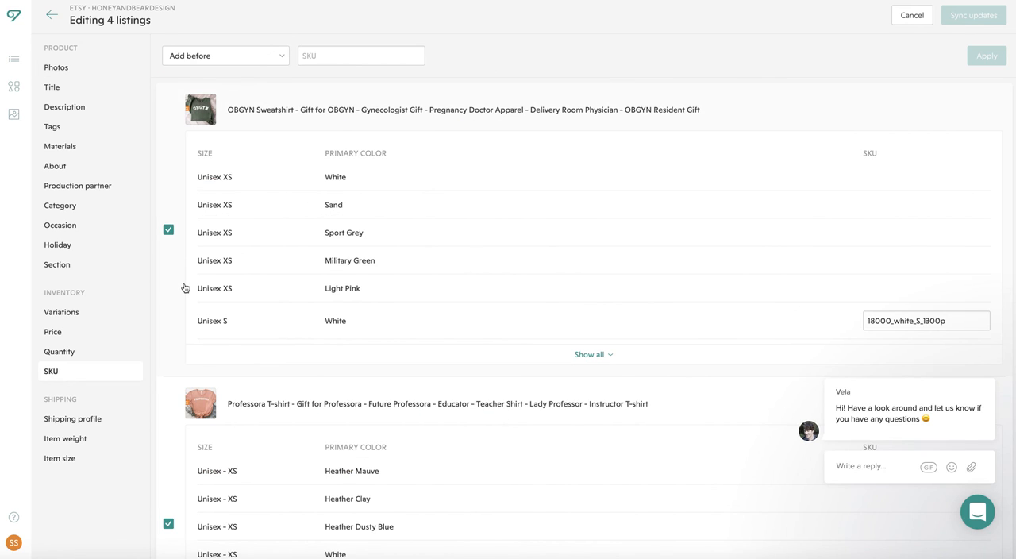
{"action": "scroll", "coordinate": [184, 288], "scroll_direction": "down", "scroll_amount": 5}
{"action": "scroll", "coordinate": [495, 219], "scroll_direction": "down", "scroll_amount": 5}
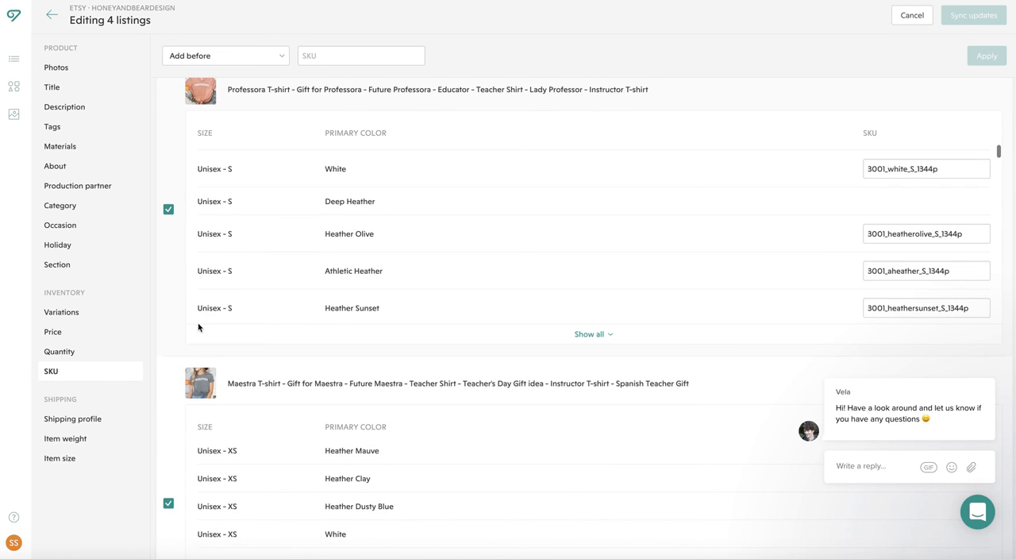
{"action": "scroll", "coordinate": [170, 395], "scroll_direction": "down", "scroll_amount": 6}
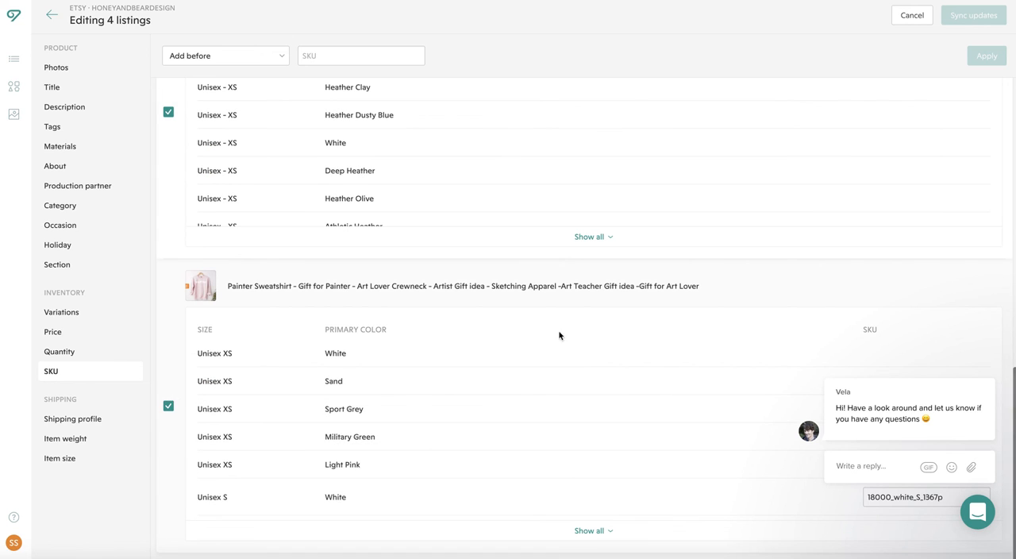
{"action": "scroll", "coordinate": [656, 366], "scroll_direction": "down", "scroll_amount": 5}
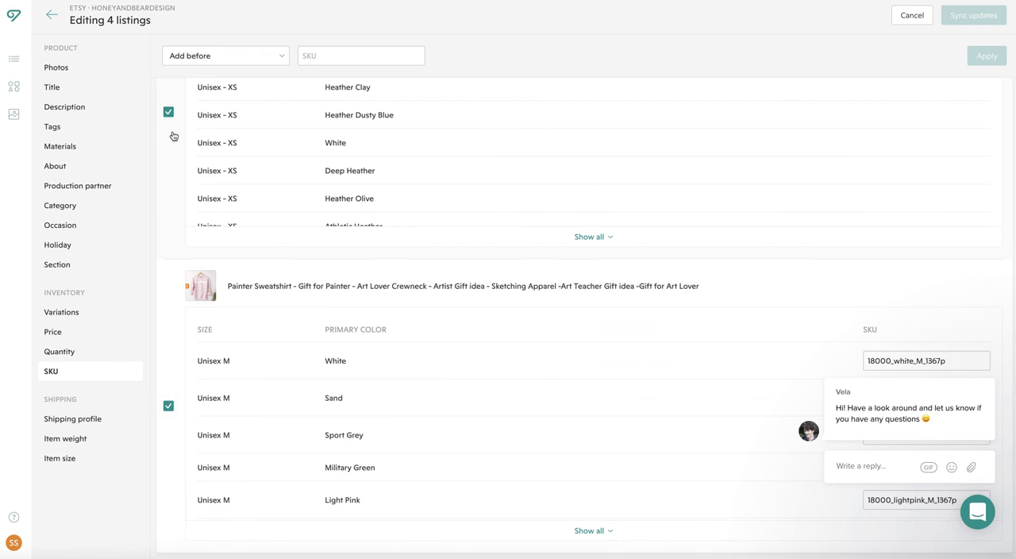
{"action": "scroll", "coordinate": [173, 135], "scroll_direction": "up", "scroll_amount": 11}
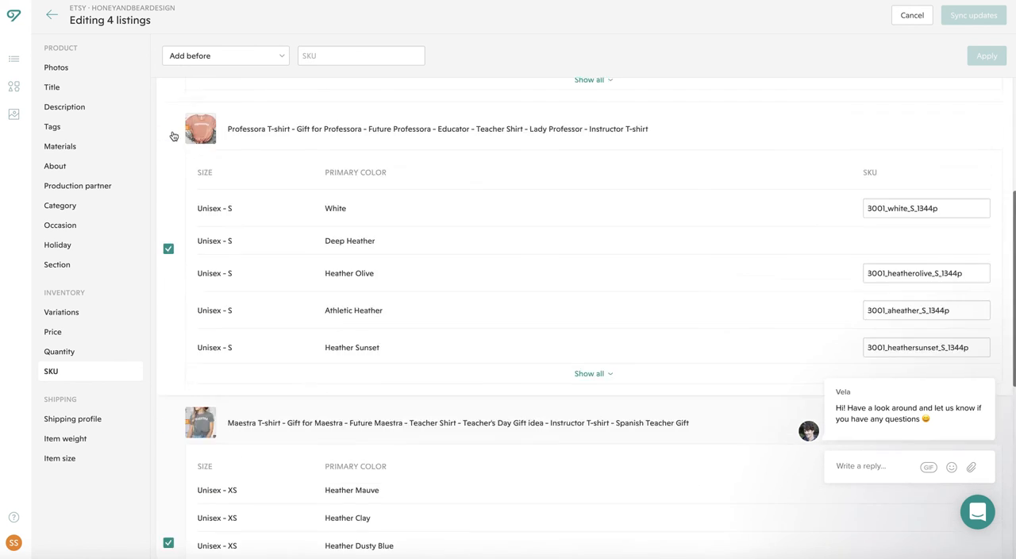
{"action": "left_click", "coordinate": [50, 15]}
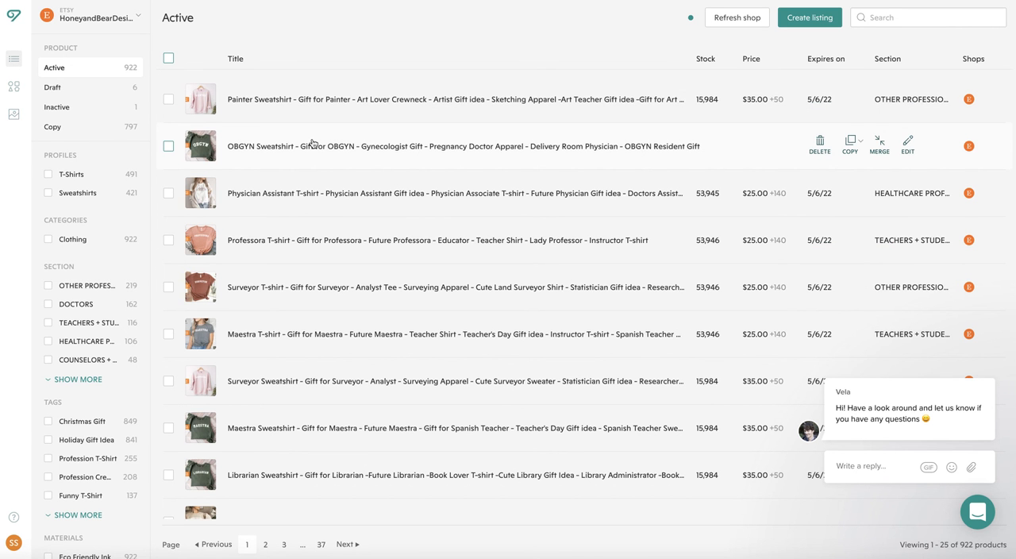
{"action": "scroll", "coordinate": [312, 143], "scroll_direction": "down", "scroll_amount": 3}
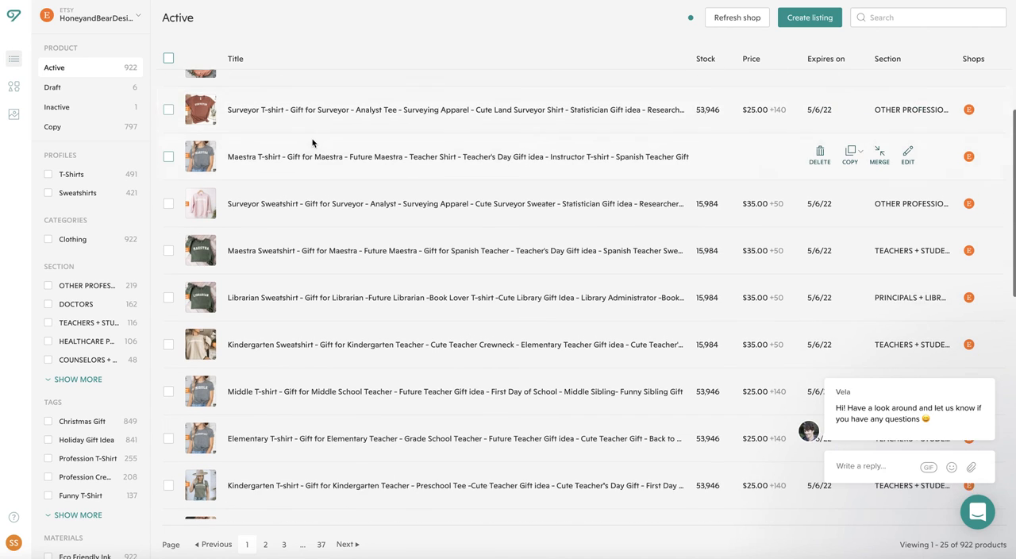